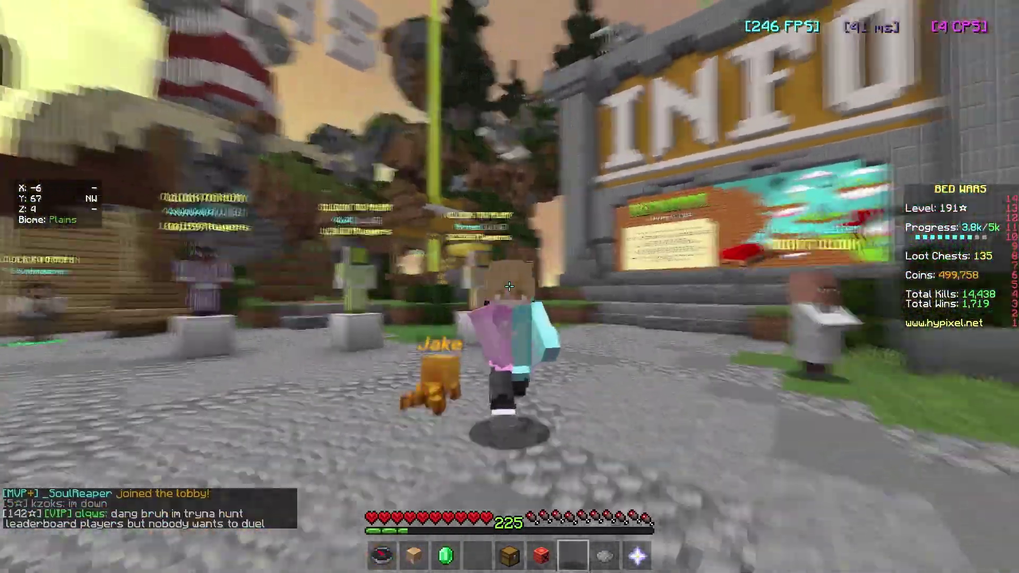
Run across the Bed Wars lobby past the INFO sign toward LEAD, hitting the orange cat pet
{"action": "key", "text": "w"}
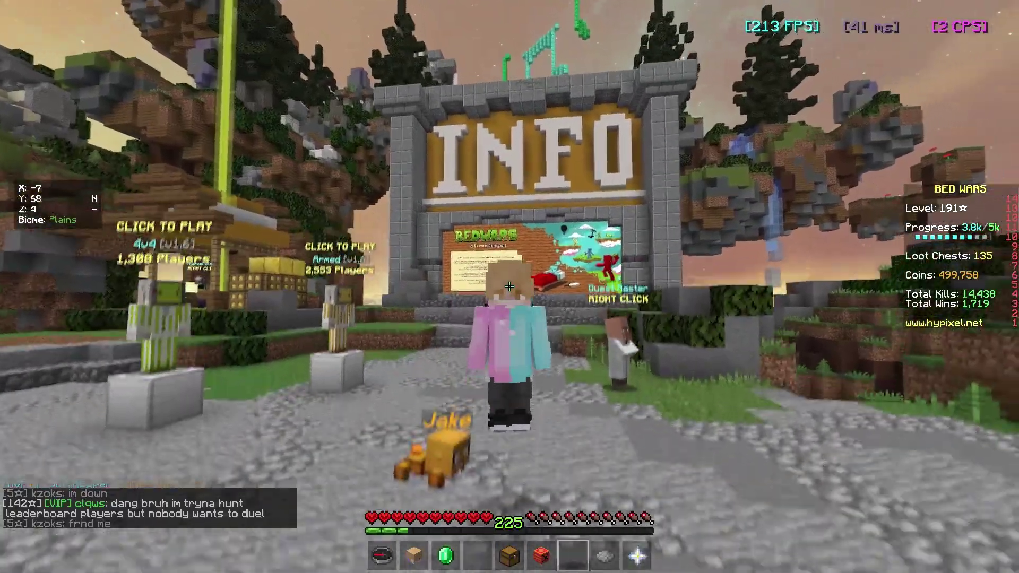
{"action": "key", "text": "w"}
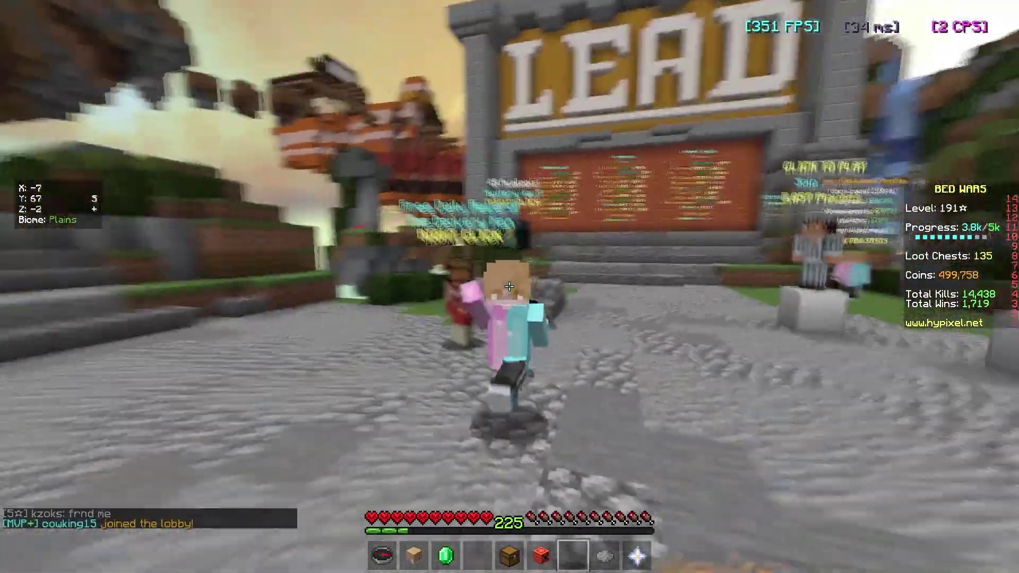
{"action": "key", "text": "w"}
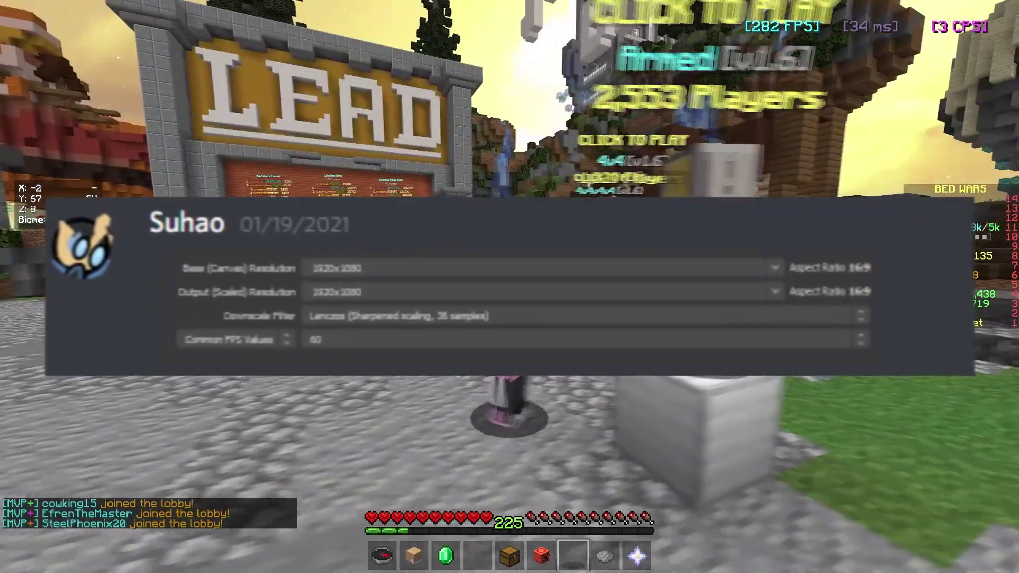
{"action": "key", "text": "w"}
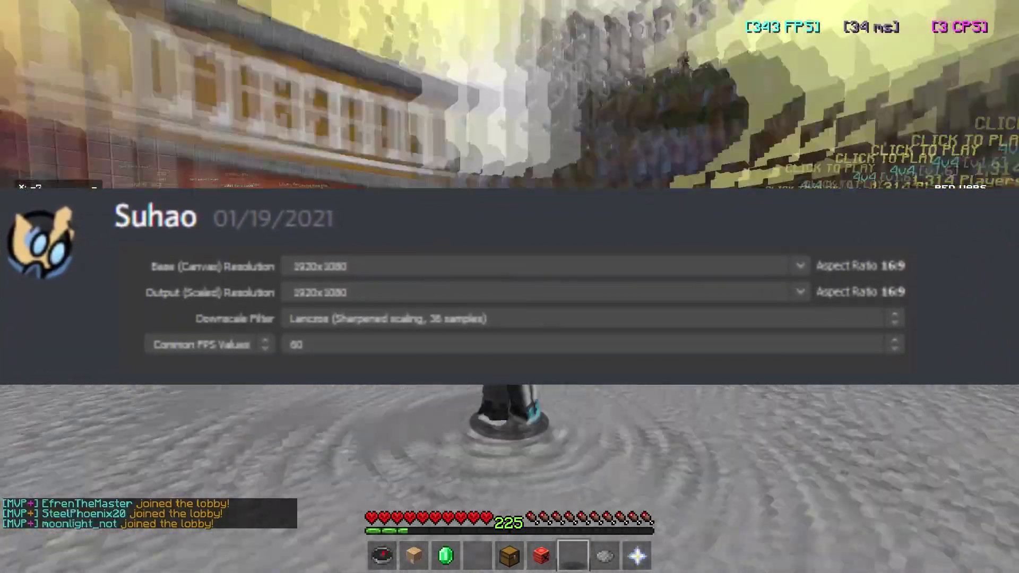
{"action": "left_click", "coordinate": [509, 287]}
{"action": "left_click", "coordinate": [510, 287]}
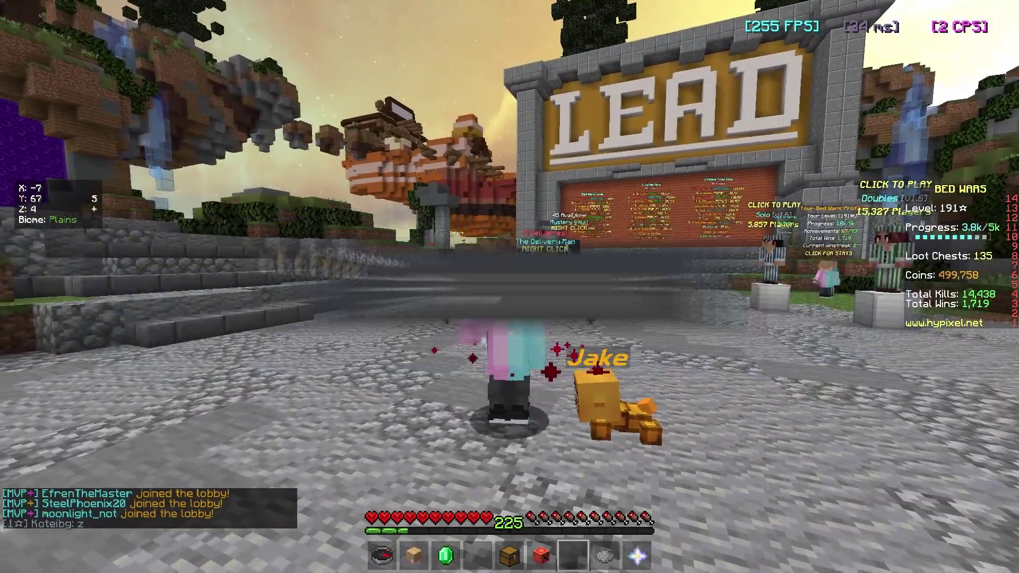
{"action": "left_click", "coordinate": [509, 287]}
{"action": "left_click", "coordinate": [510, 286]}
{"action": "left_click", "coordinate": [510, 287]}
{"action": "left_click", "coordinate": [510, 287]}
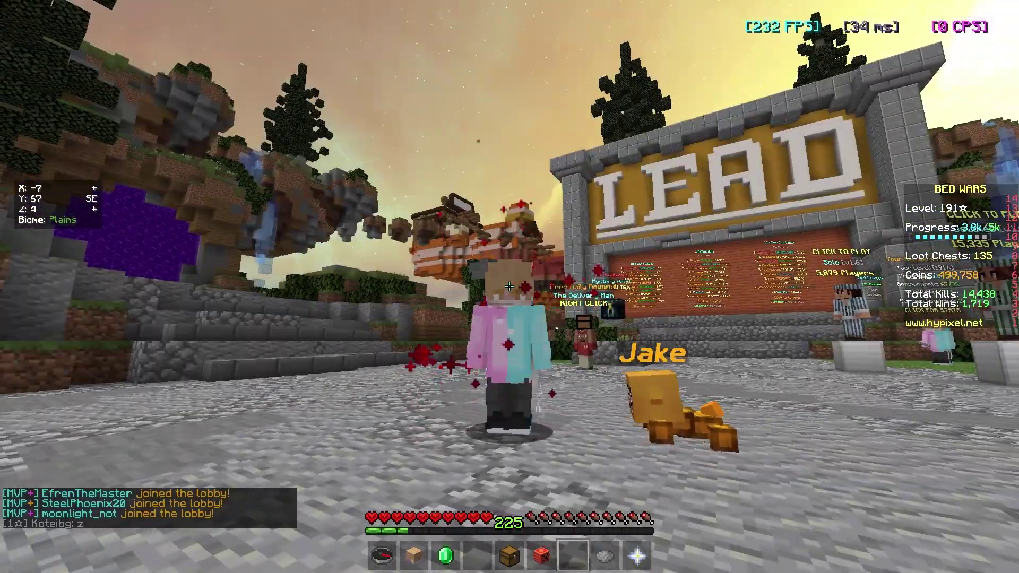
Walk up to the nearby player and hit them repeatedly
{"action": "key", "text": "w"}
{"action": "left_click", "coordinate": [510, 286]}
{"action": "left_click", "coordinate": [510, 286]}
{"action": "left_click", "coordinate": [510, 287]}
{"action": "left_click", "coordinate": [509, 287]}
{"action": "left_click", "coordinate": [509, 287]}
{"action": "left_click", "coordinate": [510, 287]}
{"action": "left_click", "coordinate": [510, 287]}
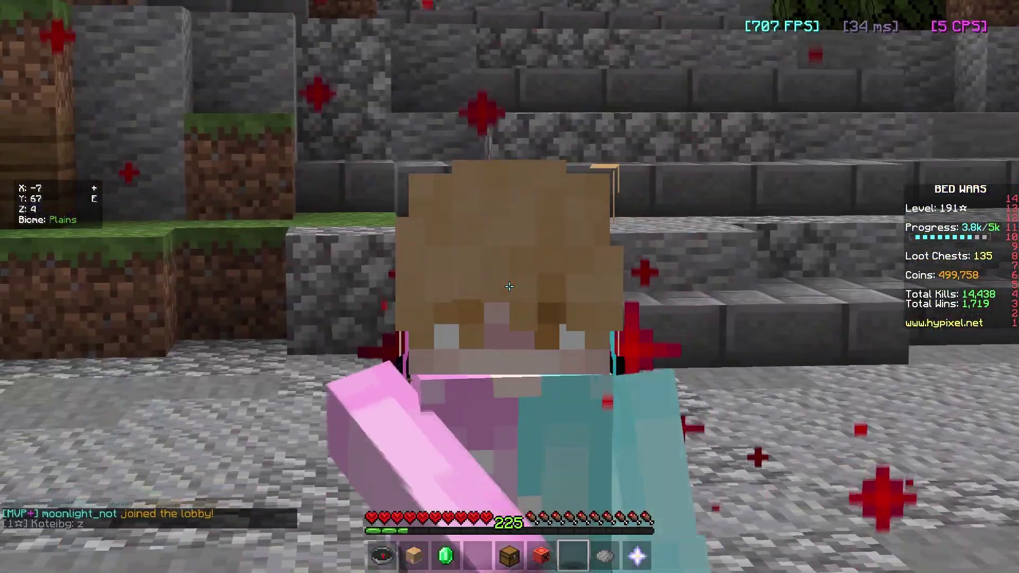
{"action": "left_click", "coordinate": [509, 287]}
Switch from Minecraft to OBS Studio and open Settings on the General page
{"action": "key", "text": "alt+Tab"}
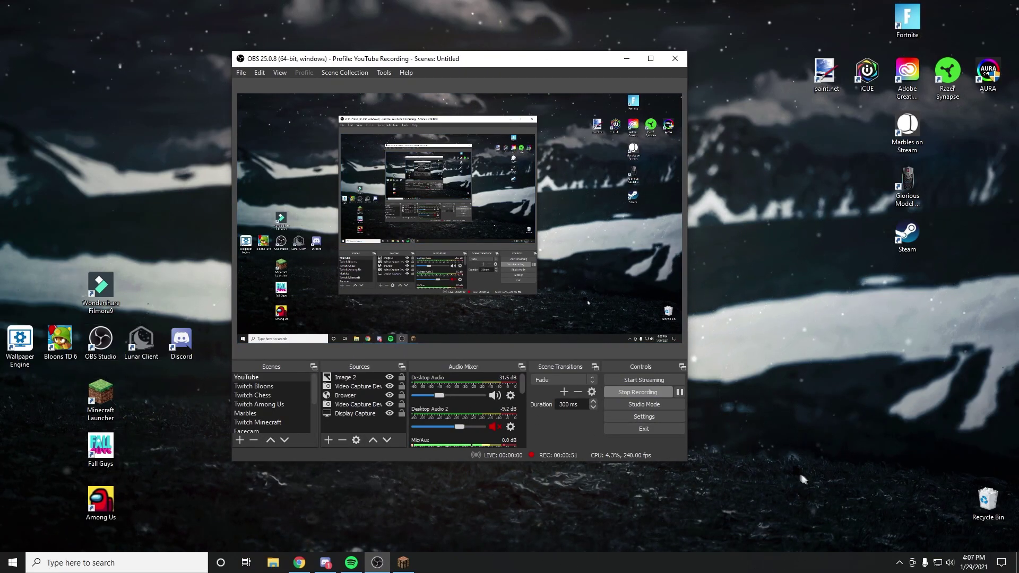
{"action": "left_click", "coordinate": [672, 417]}
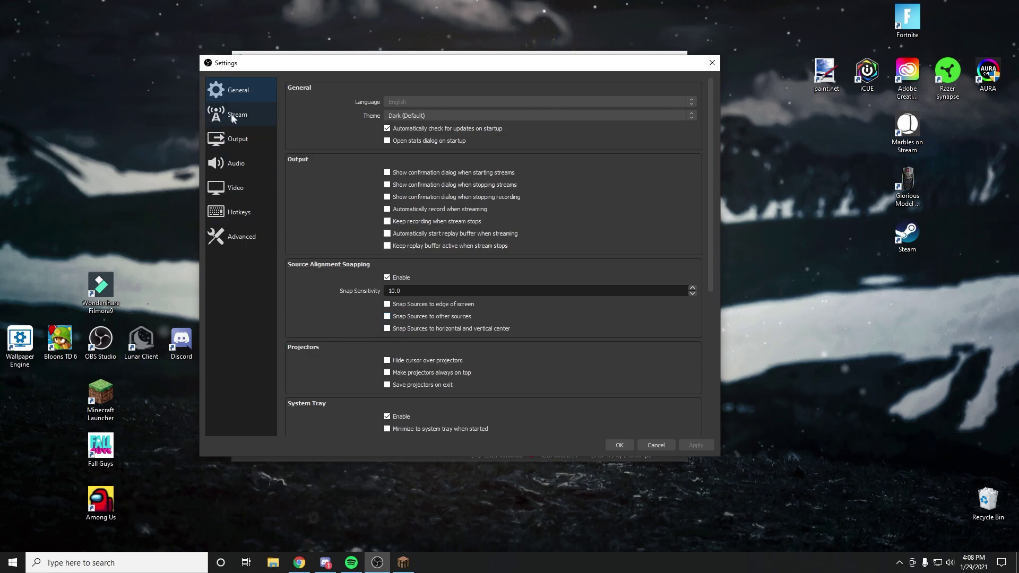
Check the Stream service list, leave it on YouTube / YouTube Gaming, and view Output settings
{"action": "left_click", "coordinate": [251, 118]}
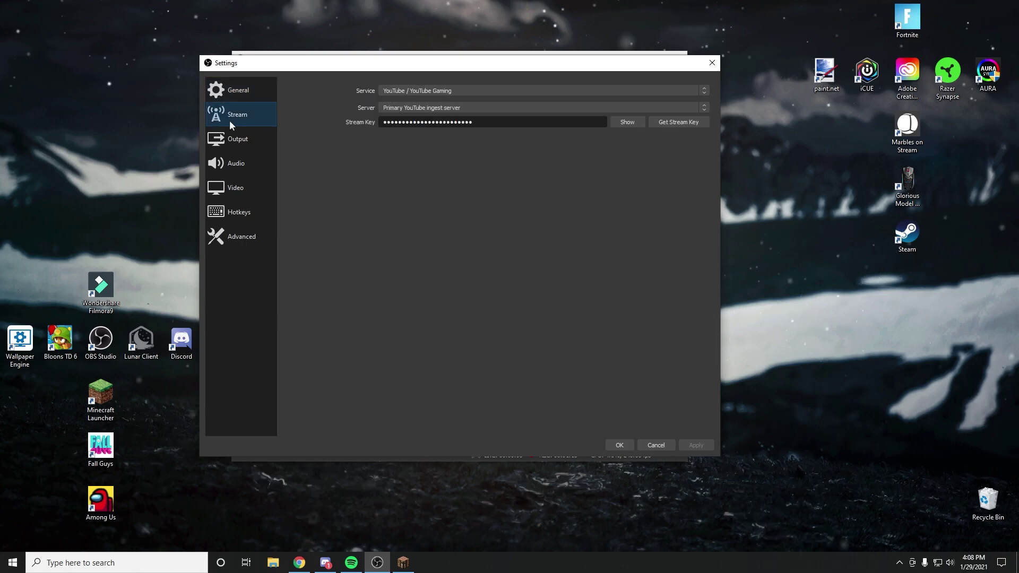
{"action": "left_click", "coordinate": [419, 90]}
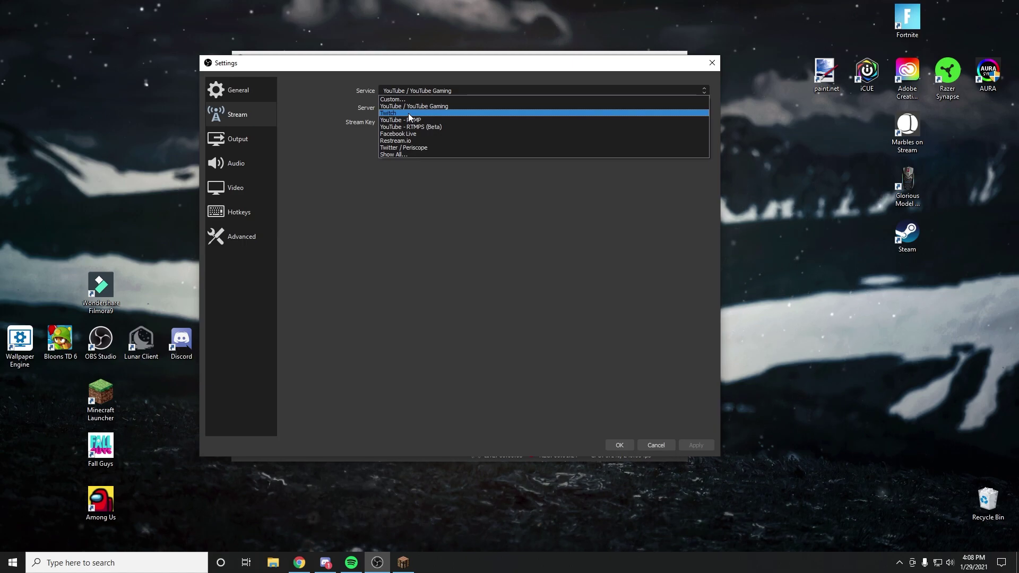
{"action": "key", "text": "Escape"}
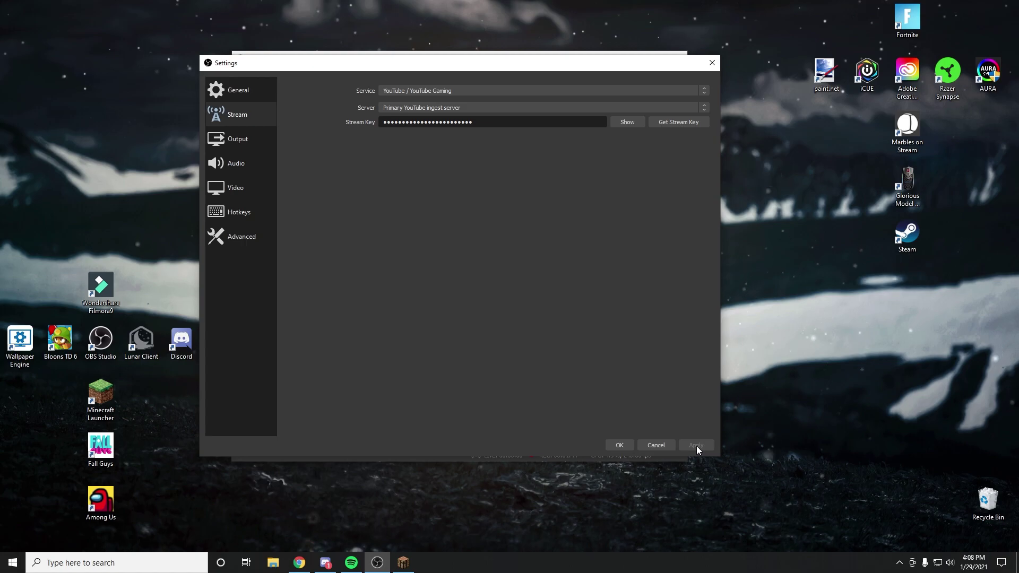
{"action": "left_click", "coordinate": [251, 144]}
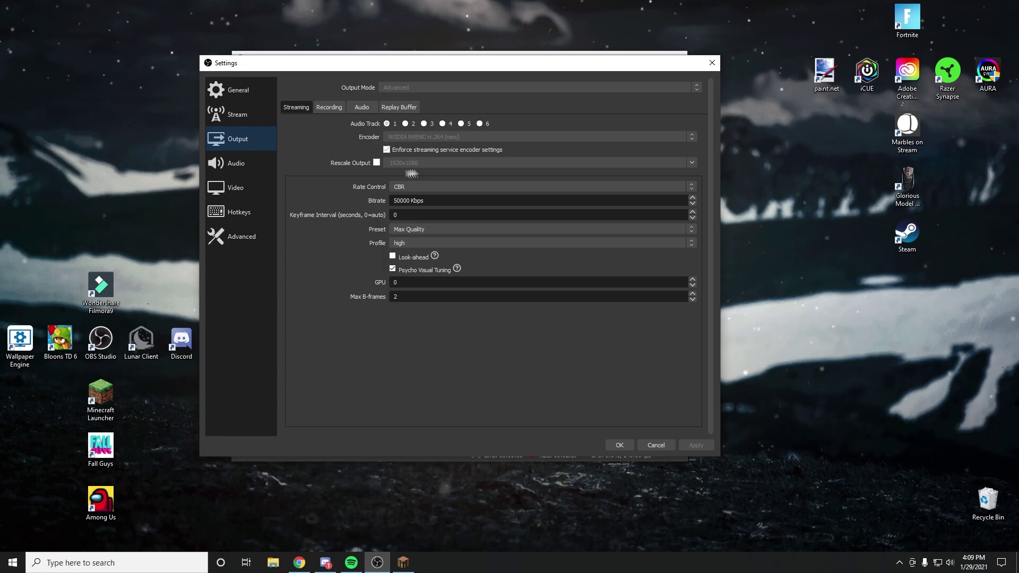
Inspect the 50000 Kbps CBR bitrate value without changing it
{"action": "right_click", "coordinate": [411, 204]}
{"action": "left_click", "coordinate": [391, 209]}
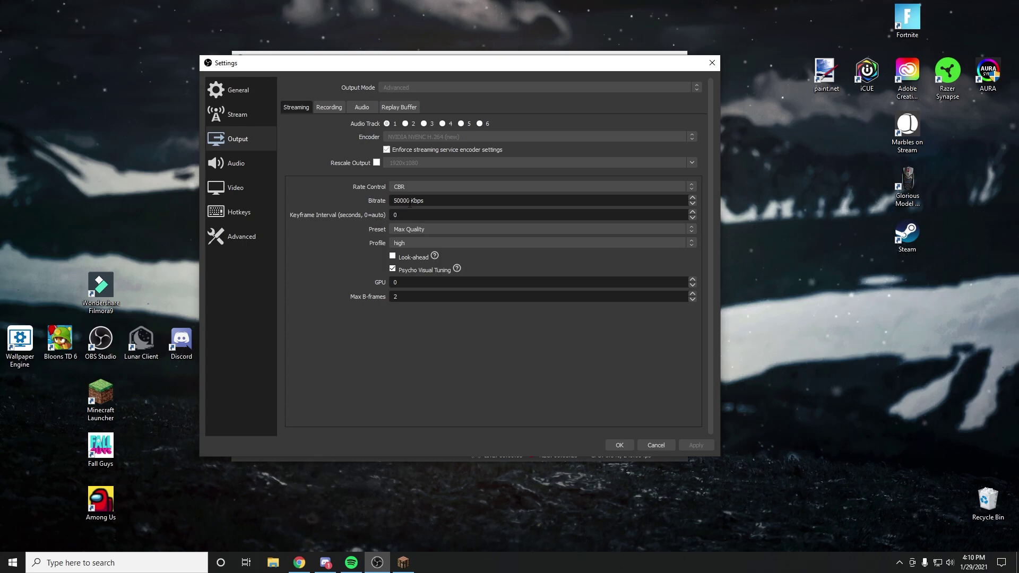
{"action": "double_click", "coordinate": [410, 204]}
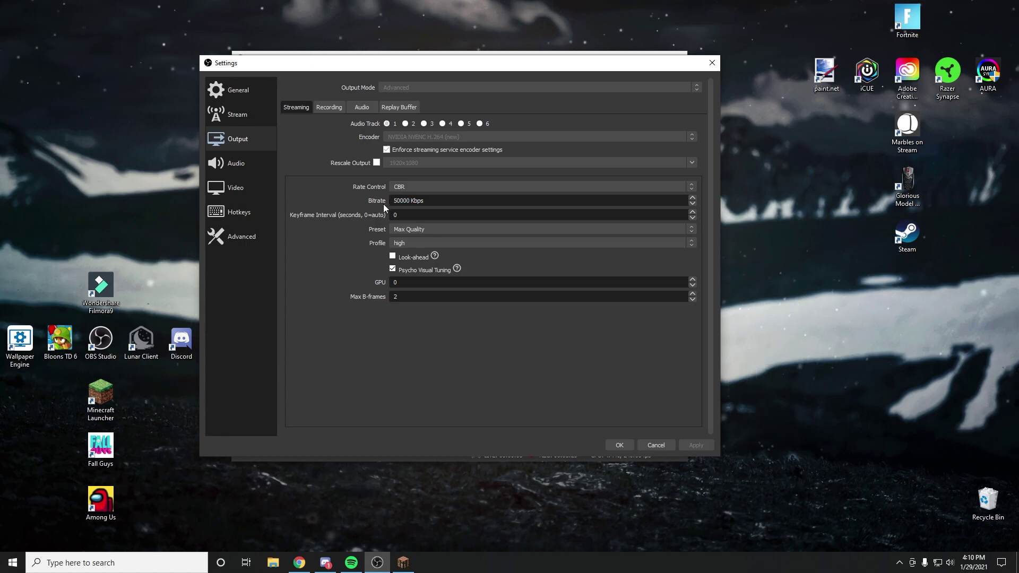
Check the encoder preset list, keep Max Quality, and view the Audio settings
{"action": "left_click", "coordinate": [420, 230]}
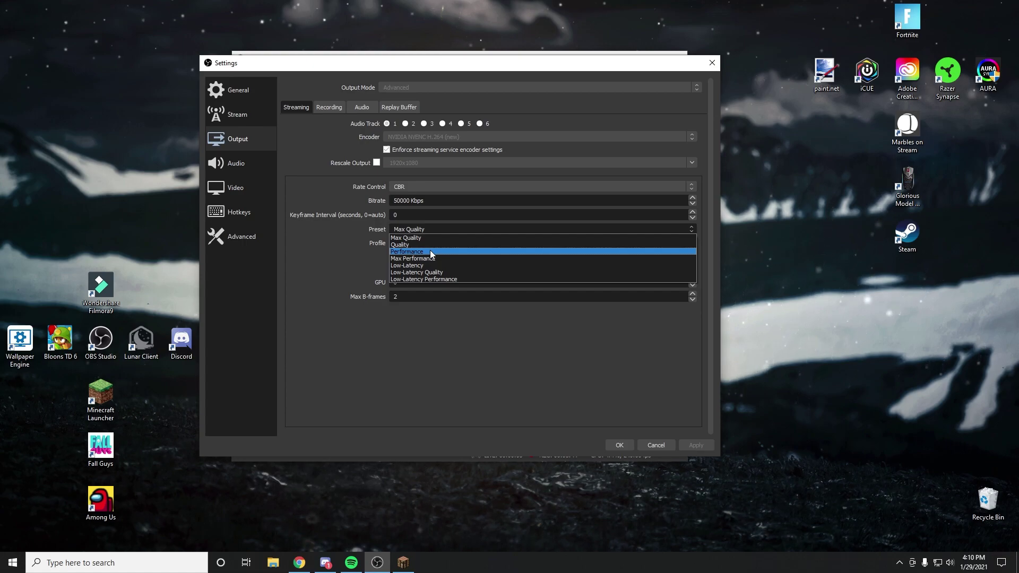
{"action": "left_click", "coordinate": [344, 234]}
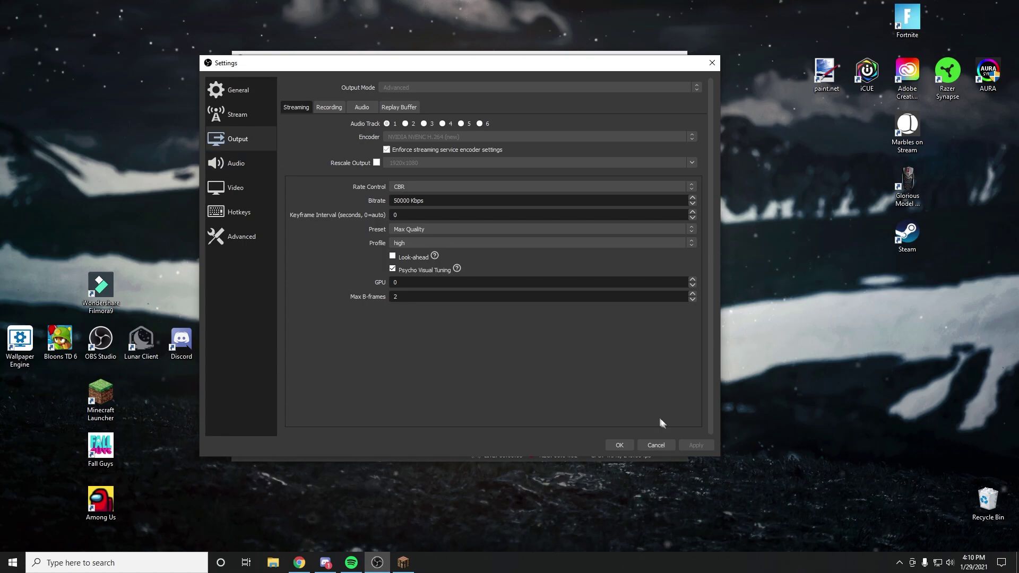
{"action": "left_click", "coordinate": [262, 169]}
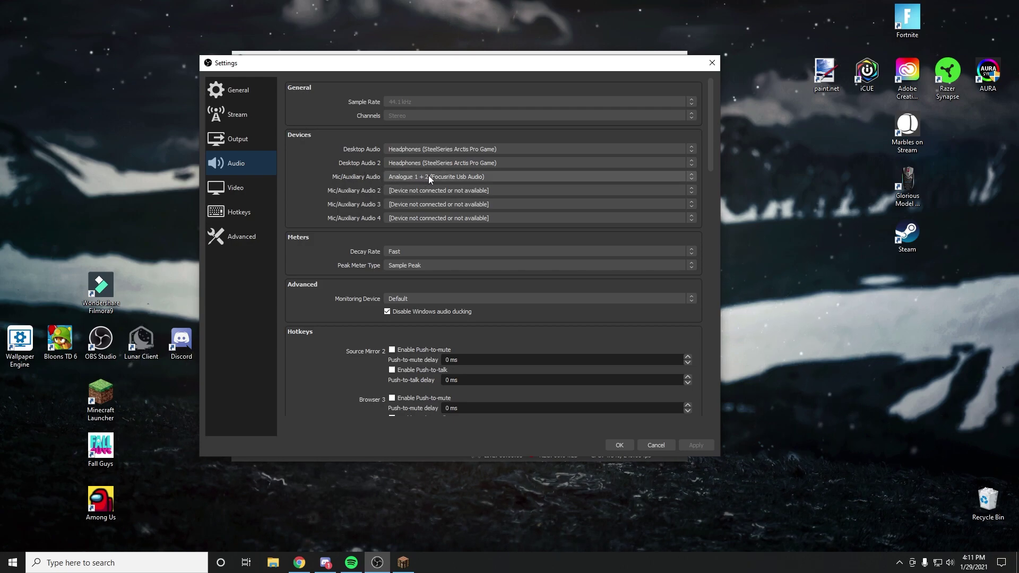
Show the Video page with 1920x1080 base and output resolution at 240 FPS
{"action": "left_click", "coordinate": [252, 189]}
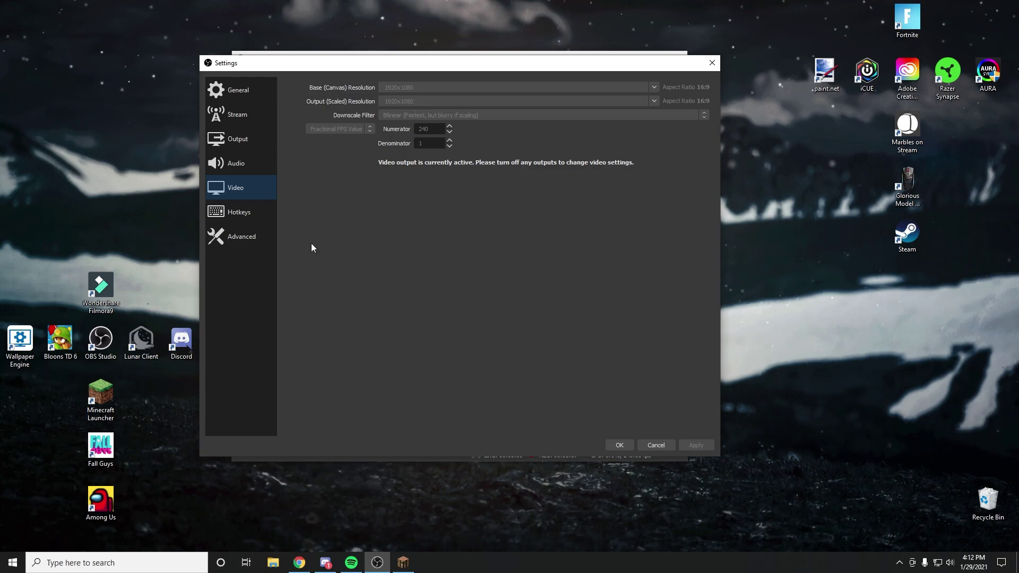
Review the hotkeys (F8 start recording, F7 stop), then view the Advanced settings
{"action": "left_click", "coordinate": [262, 212]}
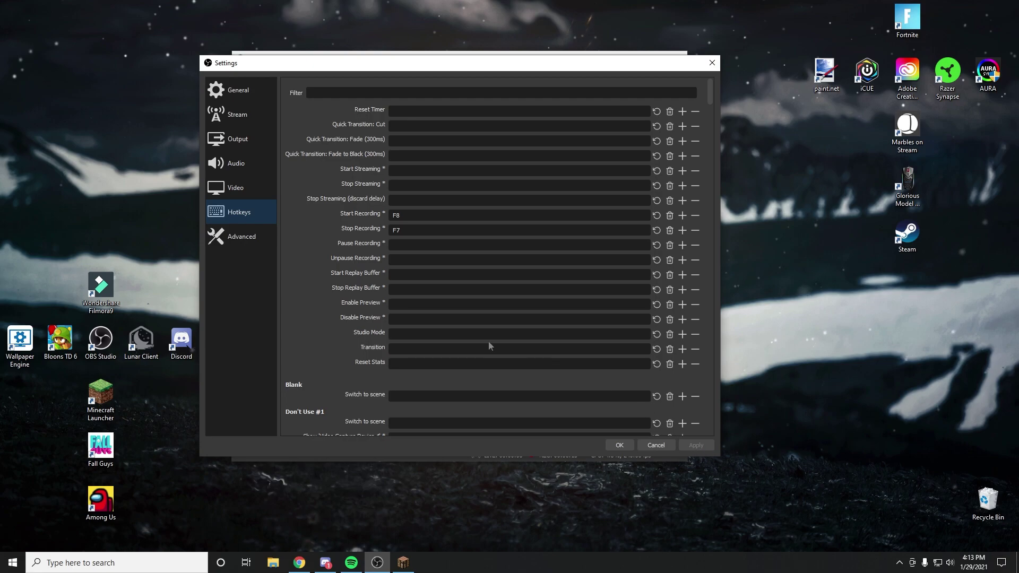
{"action": "left_click", "coordinate": [258, 243]}
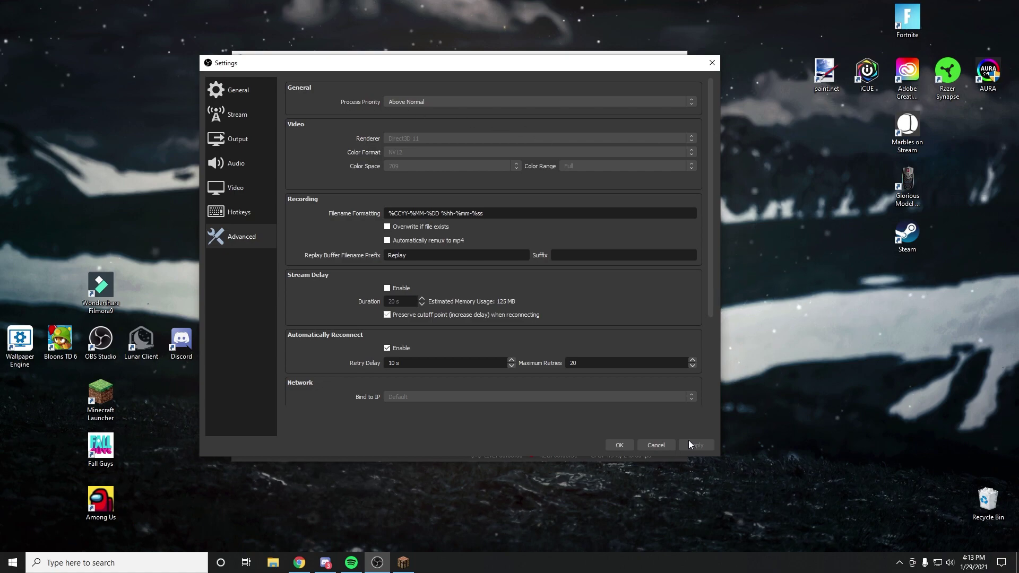
Close OBS Settings, return to the Bed Wars lobby, and toggle the camera view with F5
{"action": "left_click", "coordinate": [624, 446]}
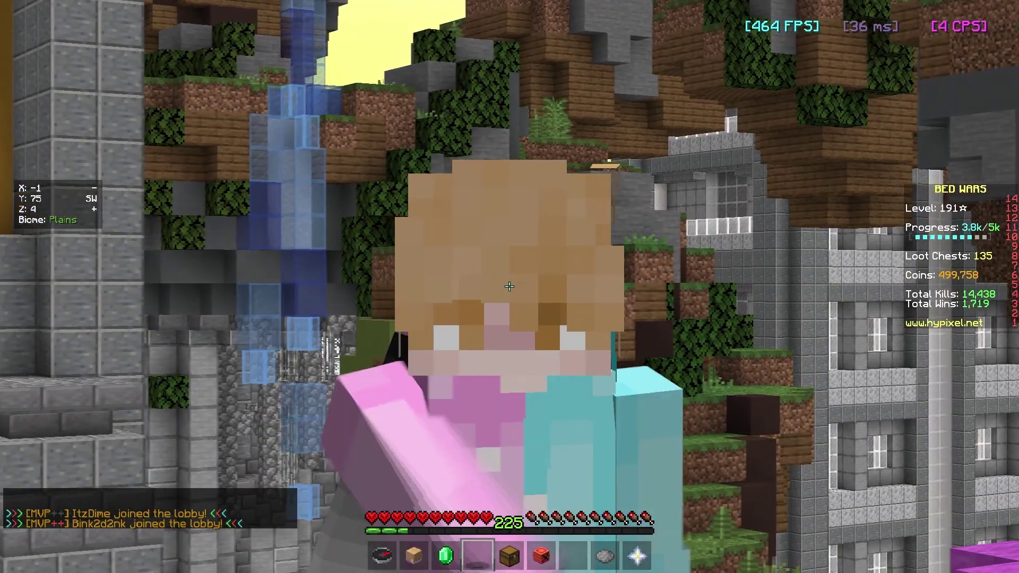
{"action": "key", "text": "w"}
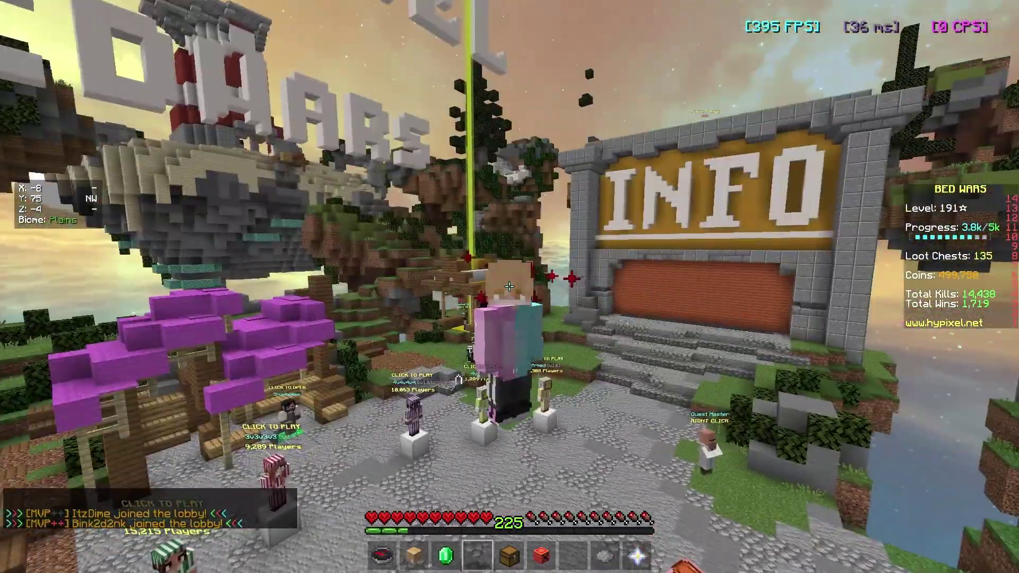
{"action": "key", "text": "F5"}
{"action": "key", "text": "w"}
{"action": "key", "text": "F5"}
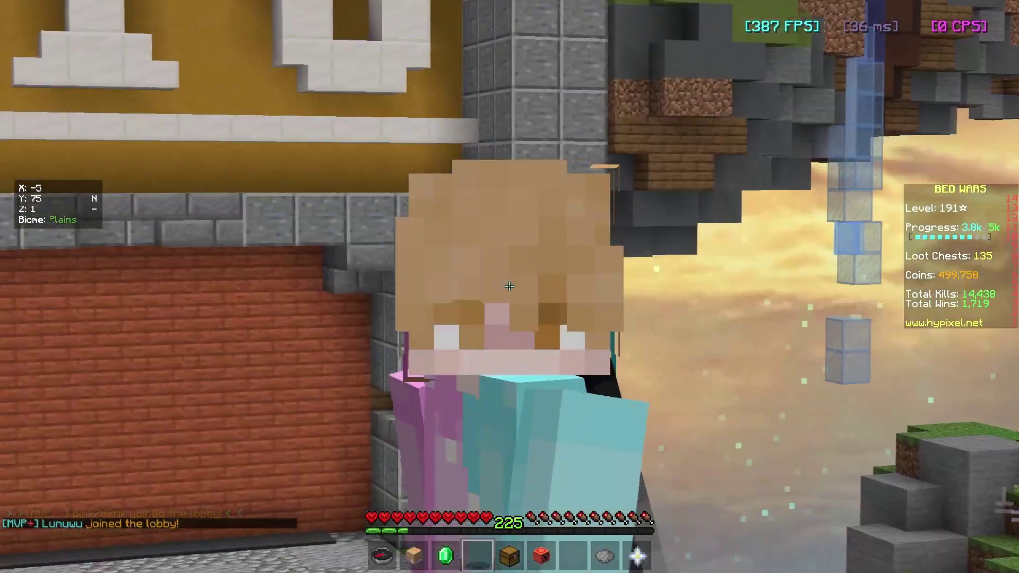
Hit the nearby player repeatedly near the INFO sign
{"action": "left_click", "coordinate": [509, 286]}
{"action": "left_click", "coordinate": [509, 286]}
{"action": "left_click", "coordinate": [510, 286]}
{"action": "left_click", "coordinate": [509, 286]}
{"action": "left_click", "coordinate": [509, 286]}
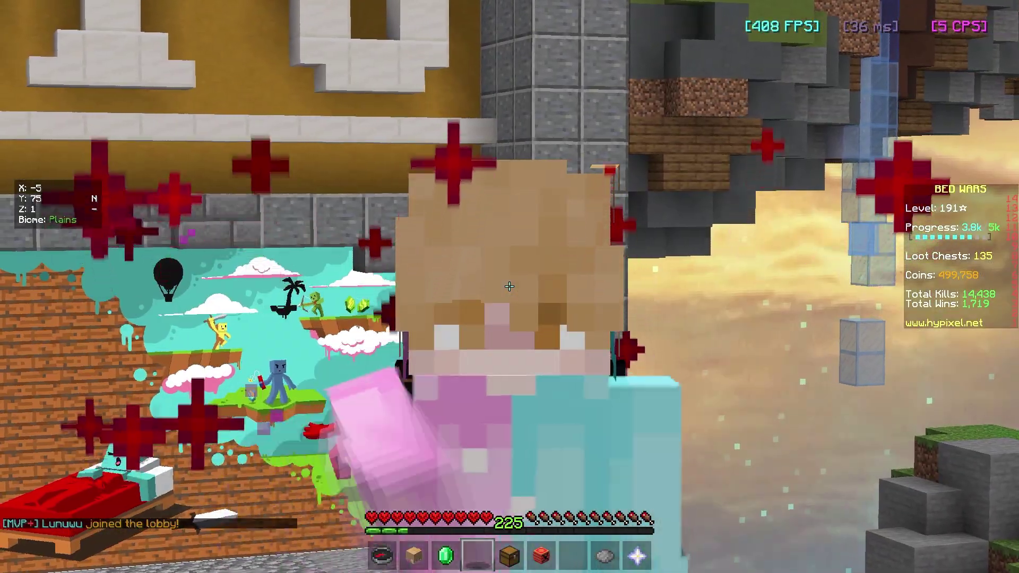
{"action": "left_click", "coordinate": [509, 287]}
{"action": "left_click", "coordinate": [510, 286]}
{"action": "left_click", "coordinate": [509, 286]}
{"action": "left_click", "coordinate": [509, 287]}
{"action": "left_click", "coordinate": [510, 287]}
{"action": "left_click", "coordinate": [510, 287]}
{"action": "left_click", "coordinate": [510, 287]}
{"action": "left_click", "coordinate": [510, 286]}
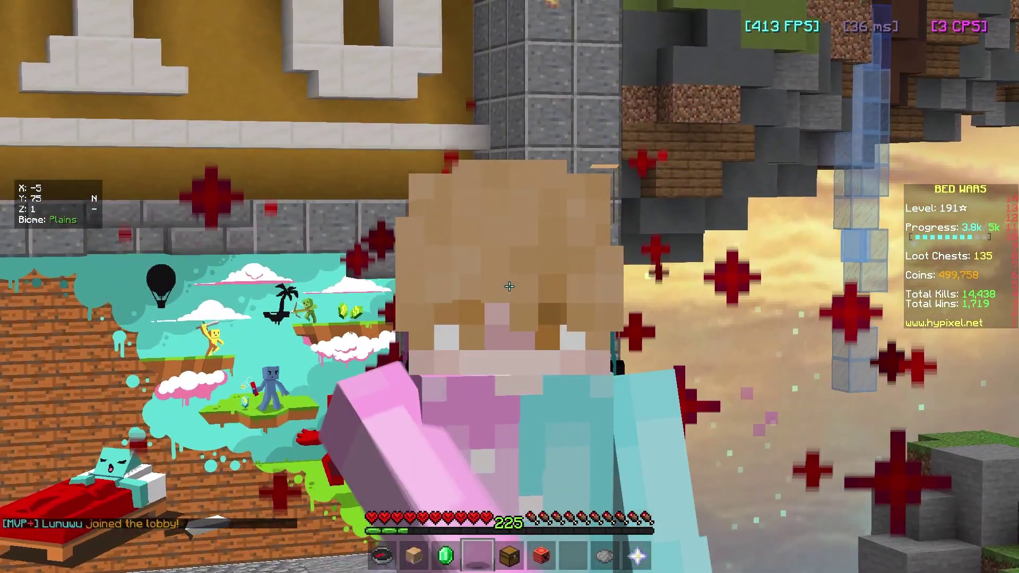
{"action": "left_click", "coordinate": [509, 287]}
{"action": "left_click", "coordinate": [509, 286]}
{"action": "left_click", "coordinate": [510, 286]}
{"action": "left_click", "coordinate": [509, 287]}
{"action": "left_click", "coordinate": [509, 287]}
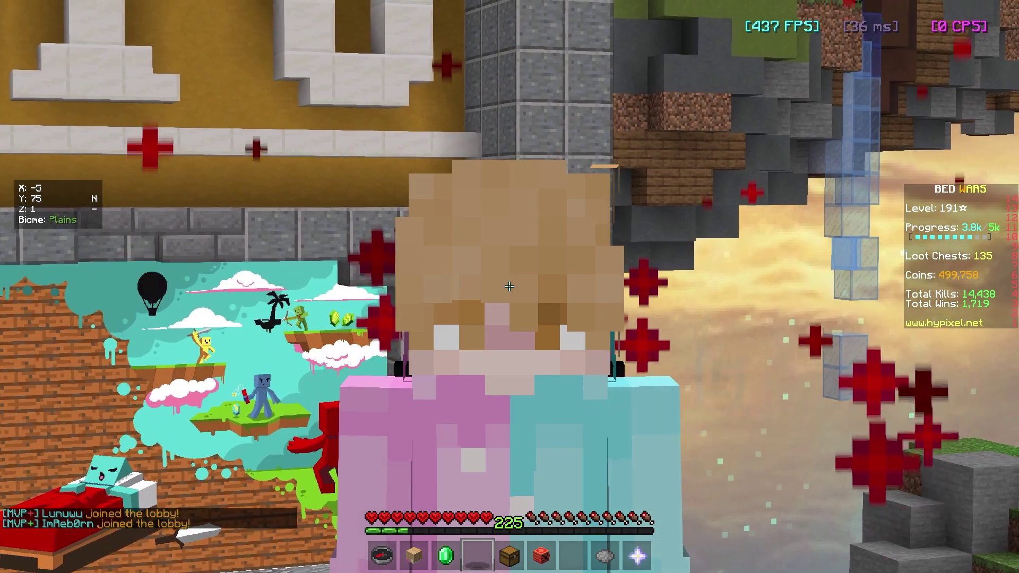
{"action": "left_click", "coordinate": [509, 287]}
{"action": "left_click", "coordinate": [510, 286]}
{"action": "left_click", "coordinate": [510, 287]}
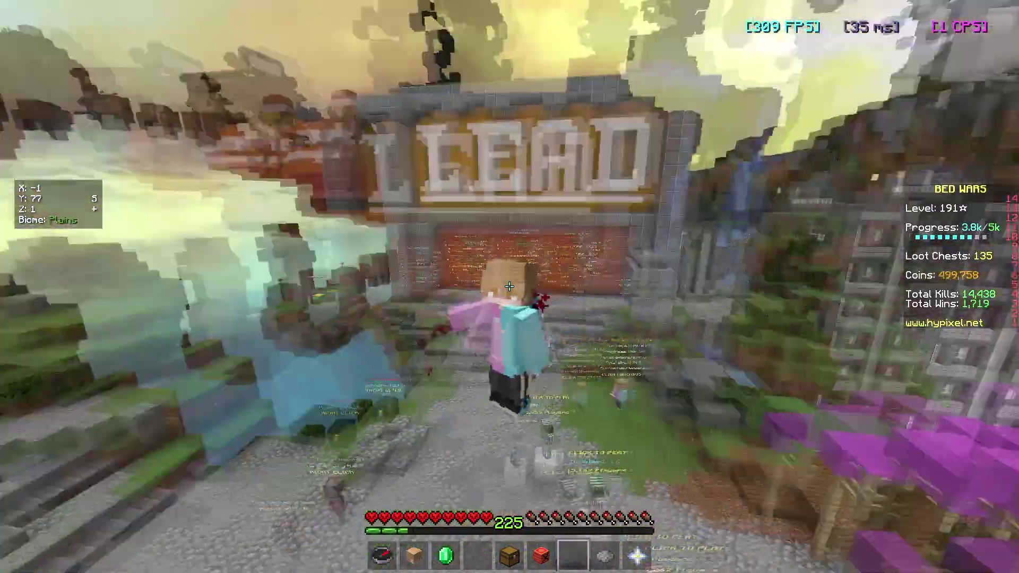
Keep hitting the player standing by the LEAD leaderboard
{"action": "left_click", "coordinate": [509, 287]}
{"action": "left_click", "coordinate": [509, 287]}
{"action": "left_click", "coordinate": [508, 287]}
{"action": "left_click", "coordinate": [509, 286]}
{"action": "left_click", "coordinate": [509, 286]}
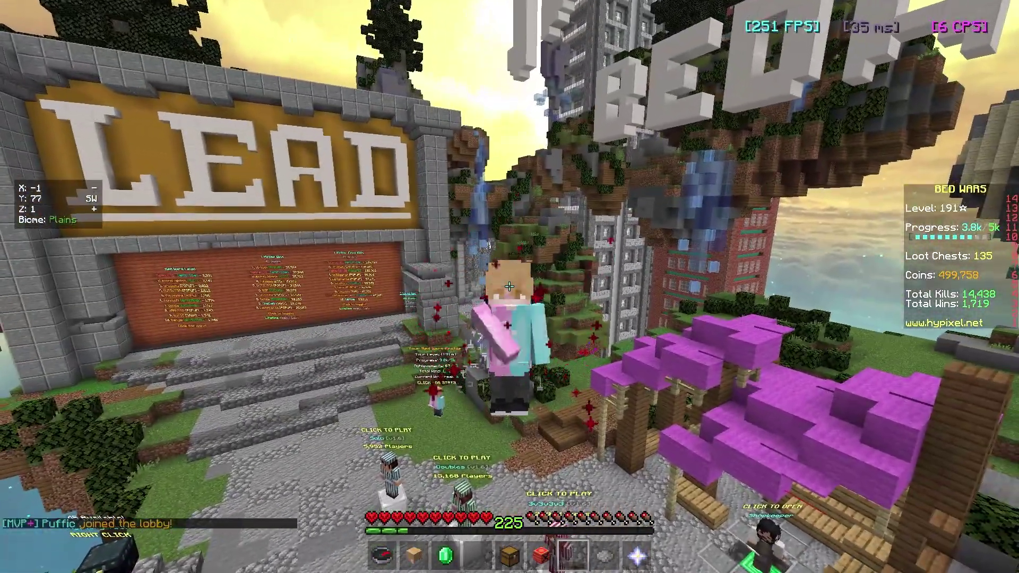
{"action": "left_click", "coordinate": [509, 286]}
{"action": "left_click", "coordinate": [509, 286]}
{"action": "left_click", "coordinate": [509, 287]}
{"action": "left_click", "coordinate": [509, 287]}
{"action": "left_click", "coordinate": [508, 286]}
{"action": "left_click", "coordinate": [509, 287]}
{"action": "left_click", "coordinate": [509, 287]}
{"action": "left_click", "coordinate": [509, 286]}
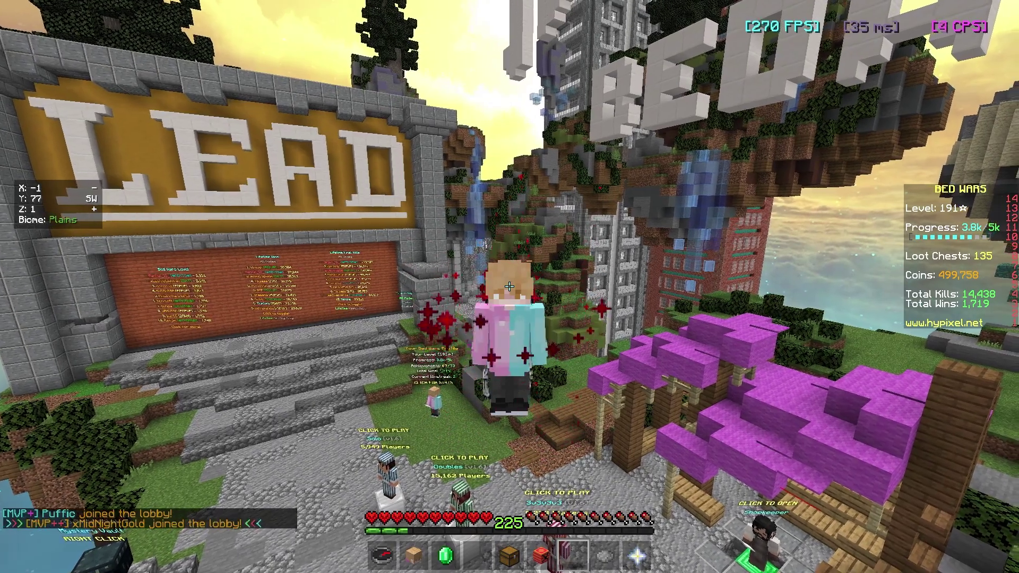
{"action": "left_click", "coordinate": [509, 287]}
{"action": "left_click", "coordinate": [509, 287]}
{"action": "left_click", "coordinate": [509, 287]}
{"action": "left_click", "coordinate": [509, 287]}
{"action": "left_click", "coordinate": [509, 286]}
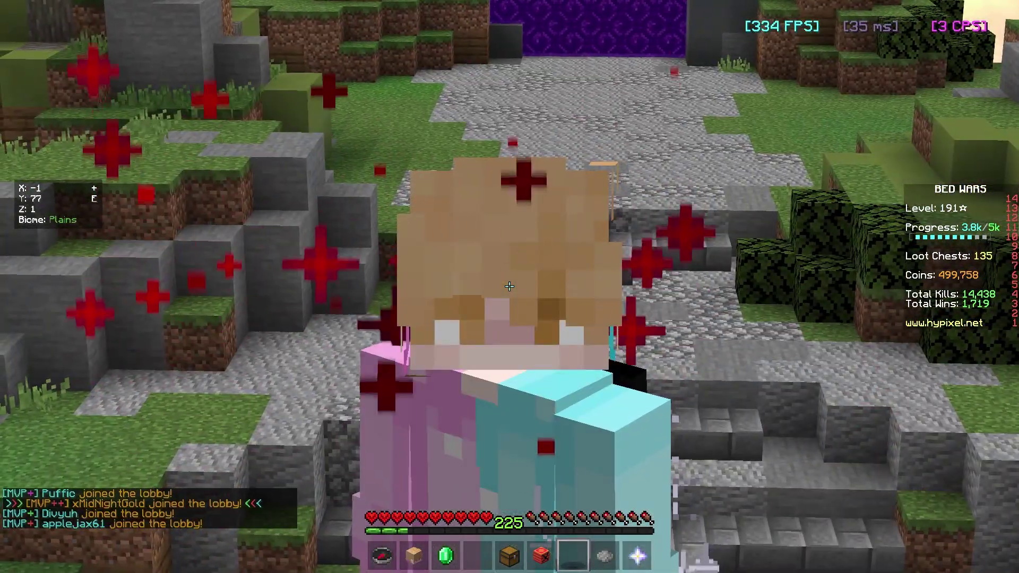